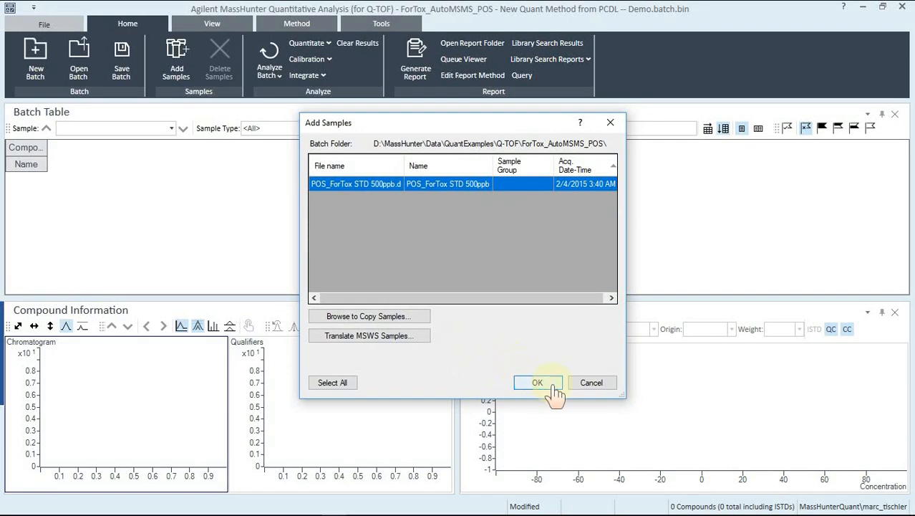
# Step: Add the POS_ForTox STD 500ppb.d sample to the batch and restore the batch table's default columns
pyautogui.click(537, 383)
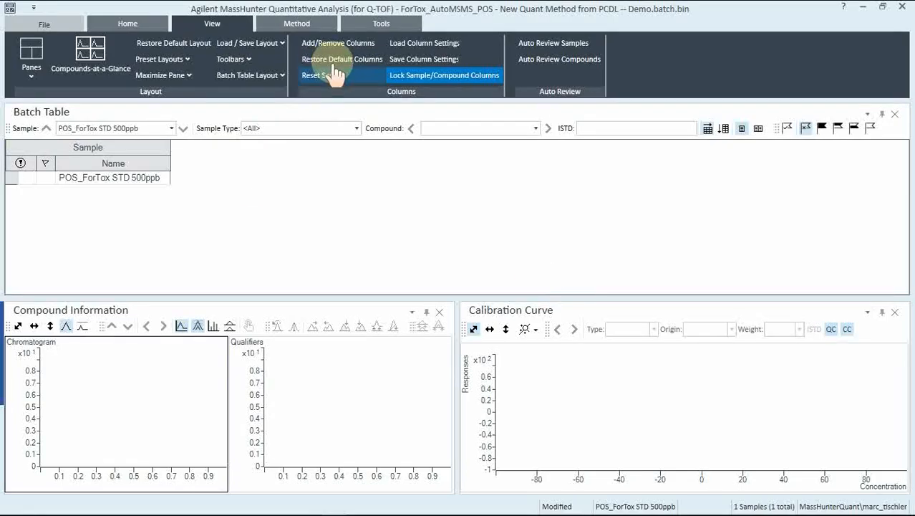
pyautogui.click(335, 63)
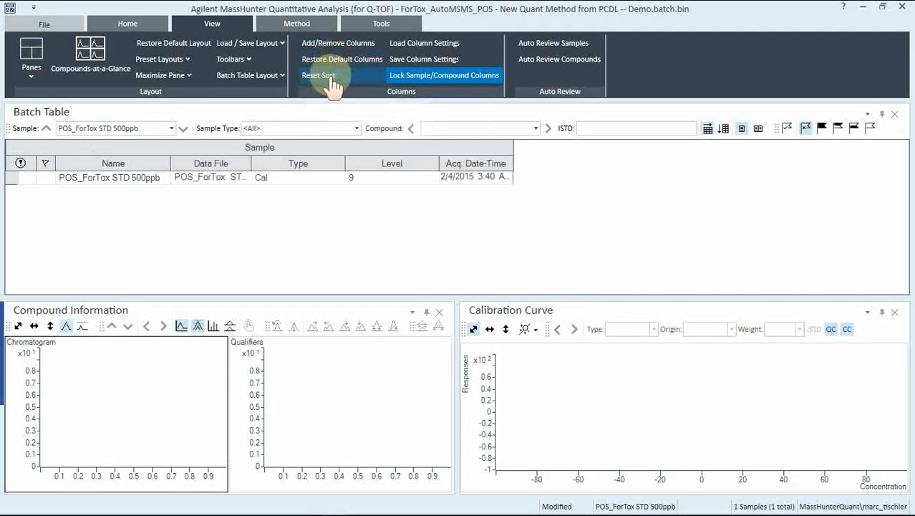
# Step: Remove the Level column from the batch table and change the sample's type to Sample
pyautogui.rightClick(366, 169)
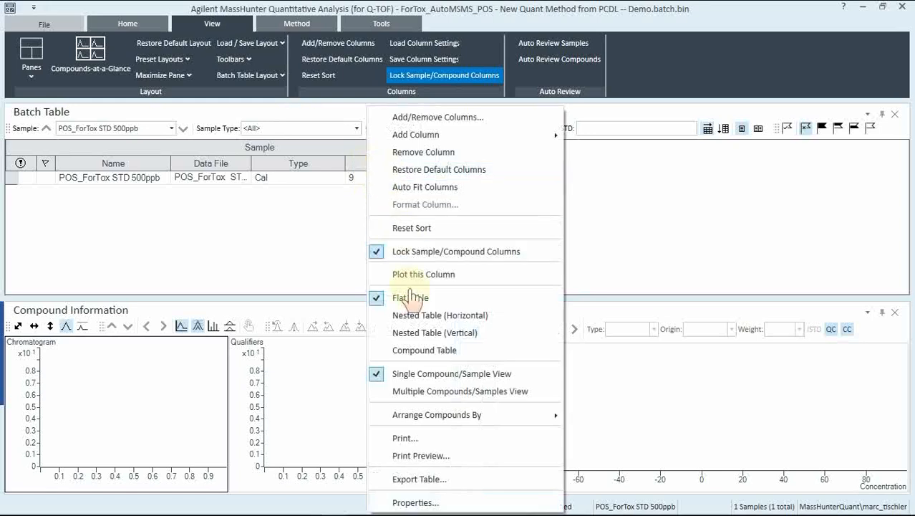
pyautogui.click(424, 152)
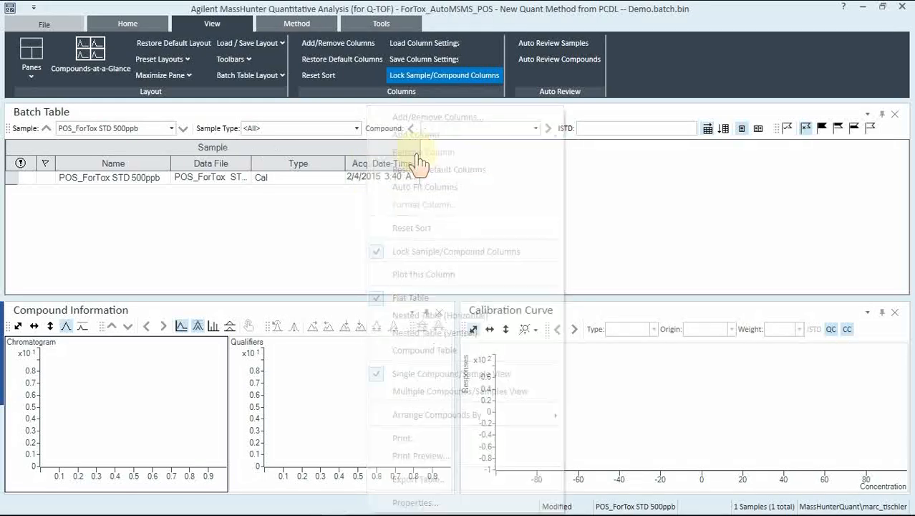
pyautogui.click(338, 177)
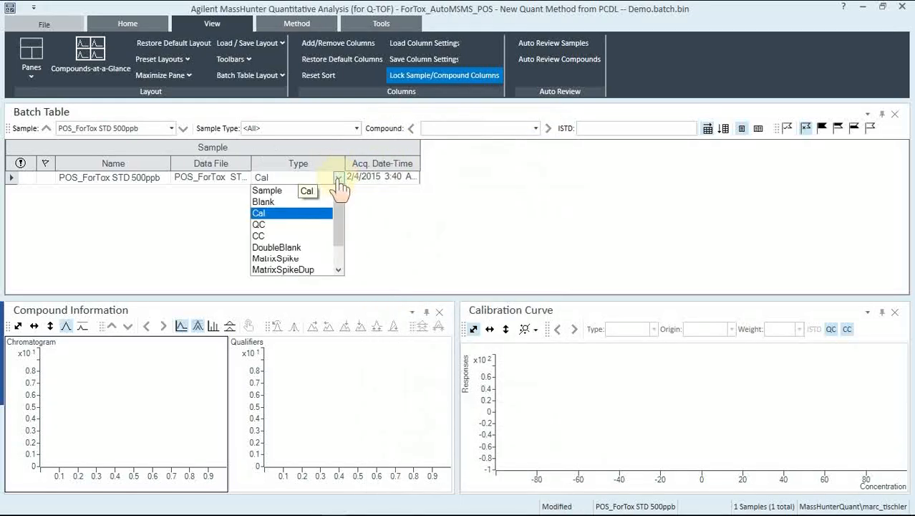
pyautogui.click(286, 191)
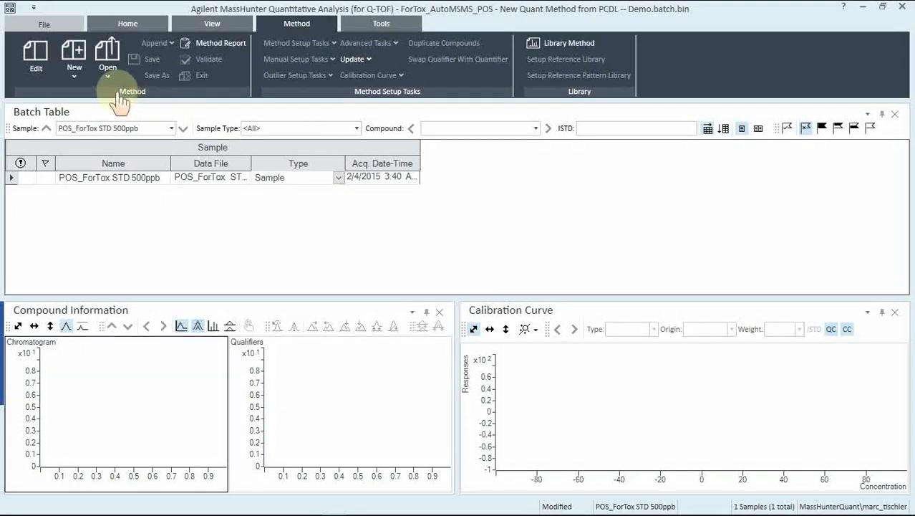
# Step: Start a new method from the library file ForTox_SubMix2.cdb
pyautogui.click(75, 70)
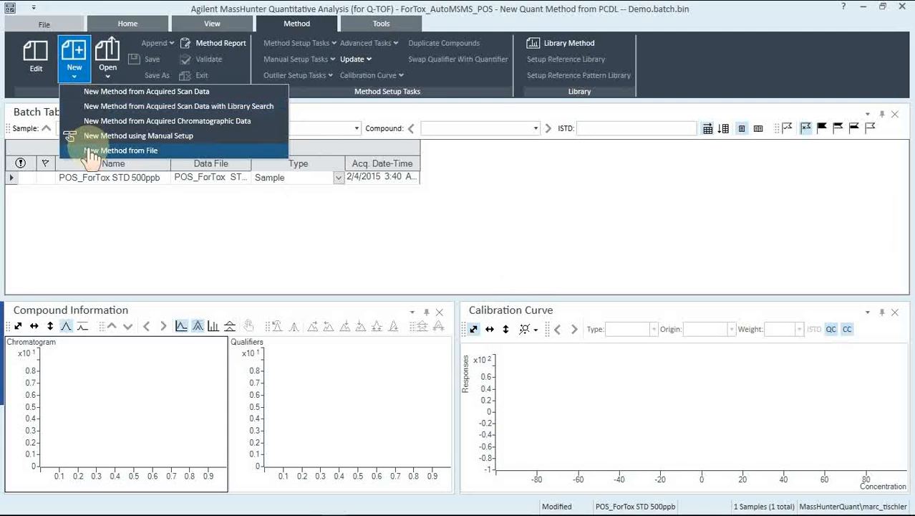
pyautogui.click(151, 152)
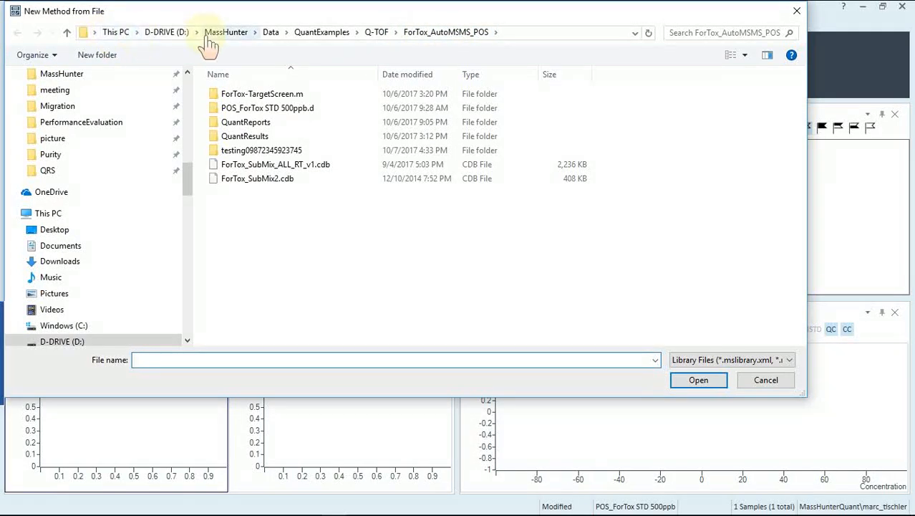
pyautogui.doubleClick(255, 183)
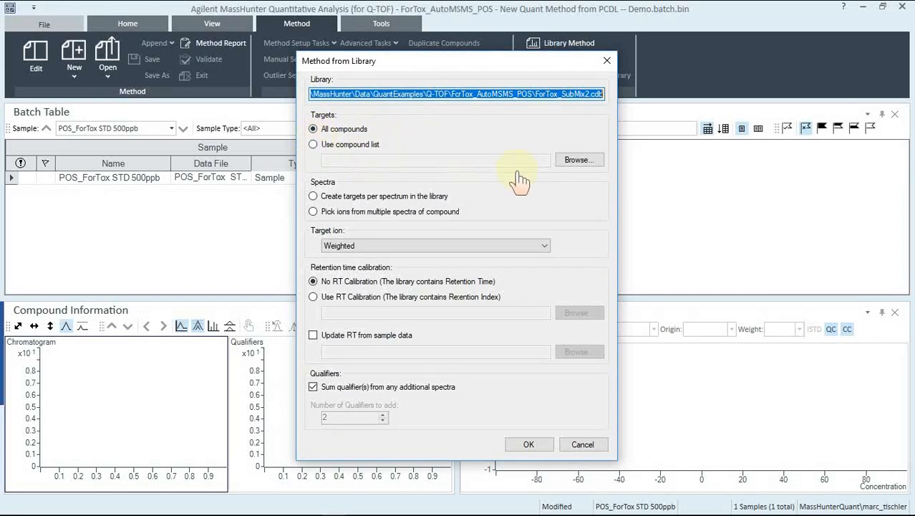
# Step: Keep all compounds as targets, pick ions from multiple spectra of compound, and use Weighted for the target ion
pyautogui.click(582, 161)
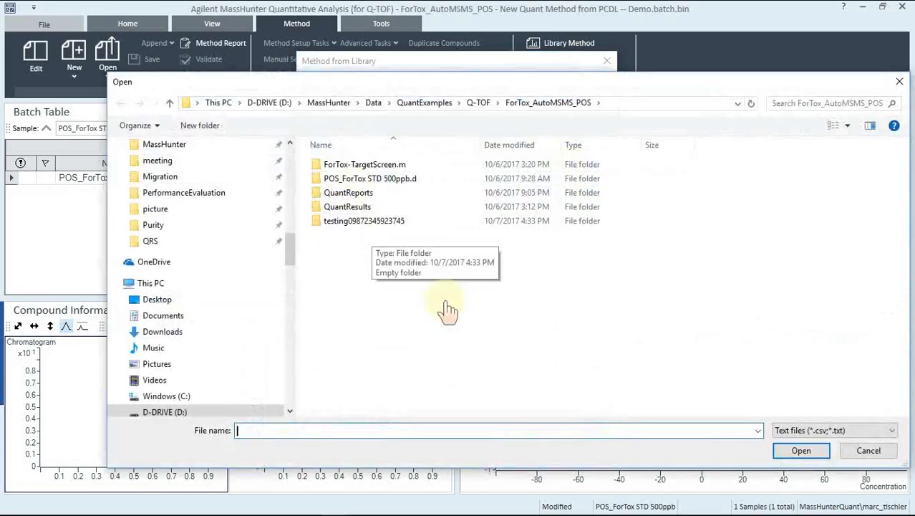
pyautogui.click(869, 450)
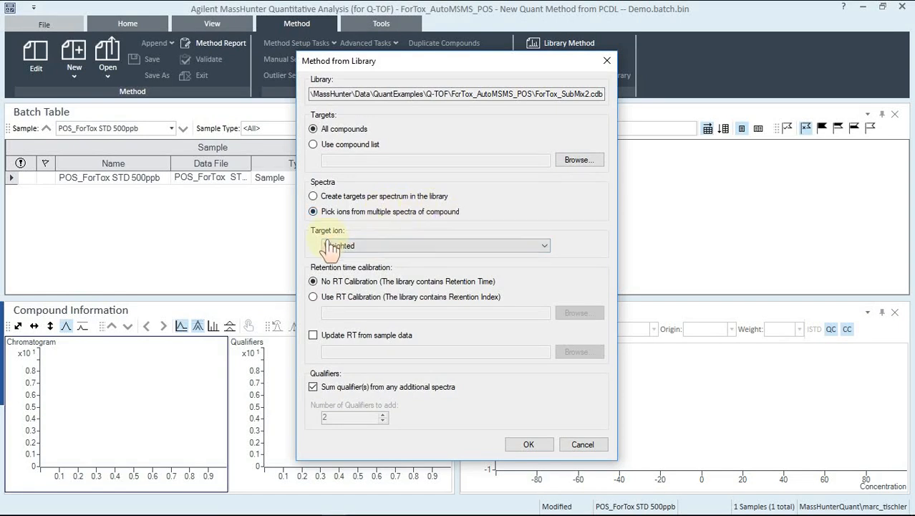
pyautogui.click(547, 248)
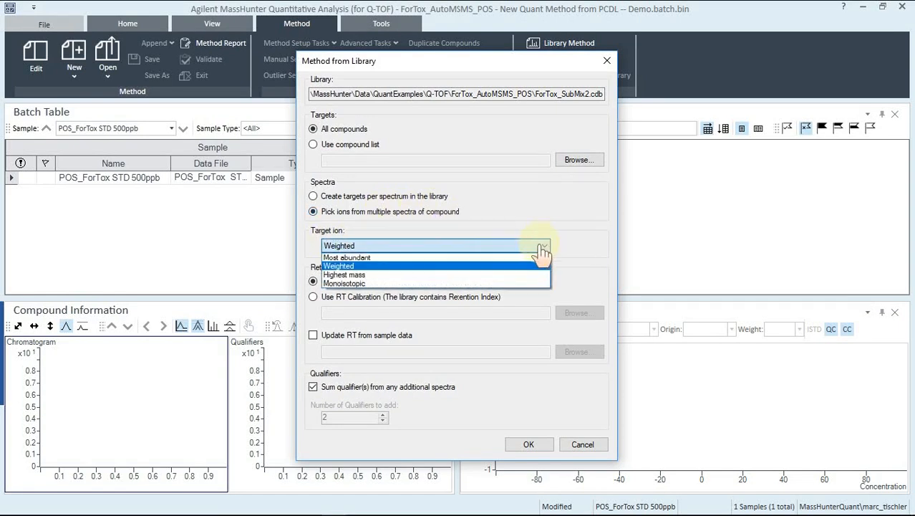
pyautogui.click(401, 242)
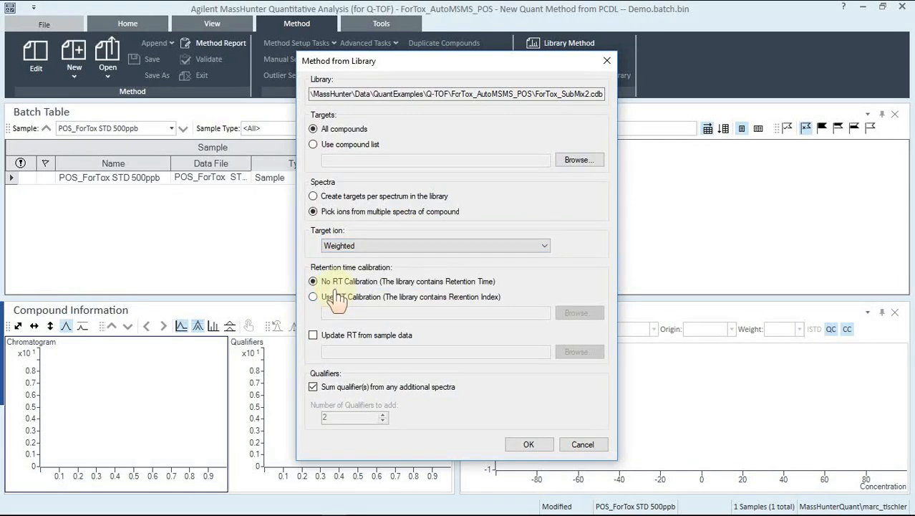
# Step: Enable updating RT from sample data, using the POS_ForTox STD 500ppb.d data file
pyautogui.click(314, 336)
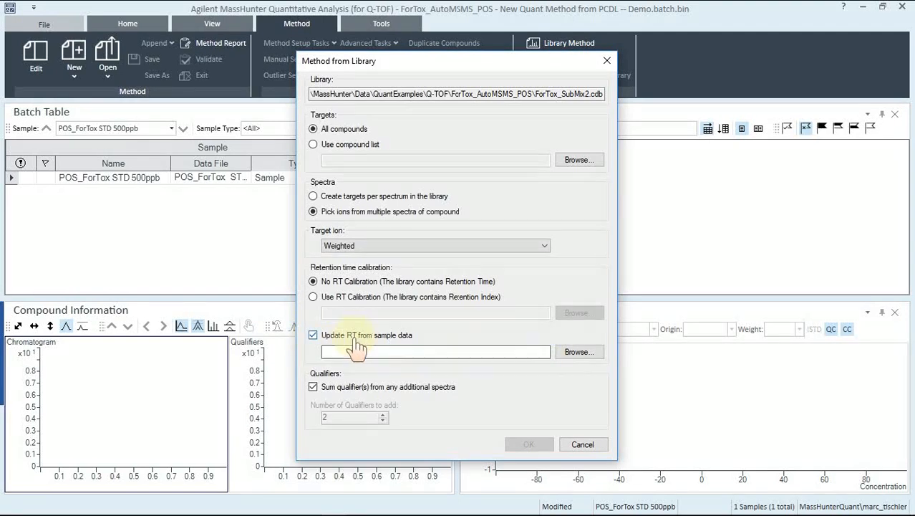
pyautogui.click(581, 352)
pyautogui.click(387, 188)
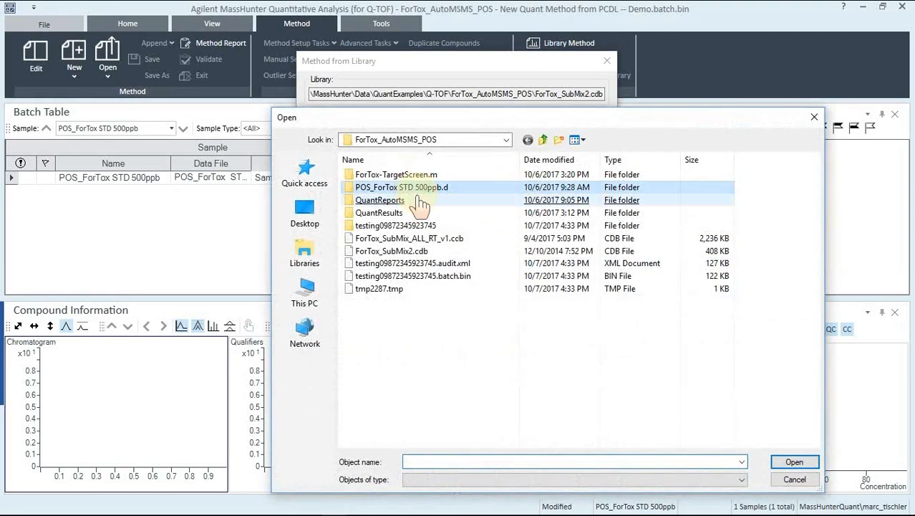
pyautogui.doubleClick(412, 188)
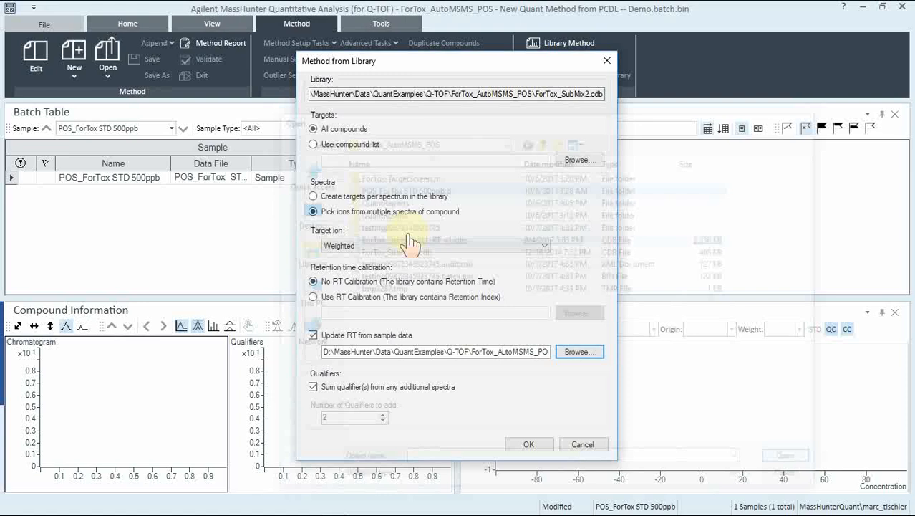
# Step: Turn off summing qualifiers from additional spectra and create the method from the library
pyautogui.click(350, 399)
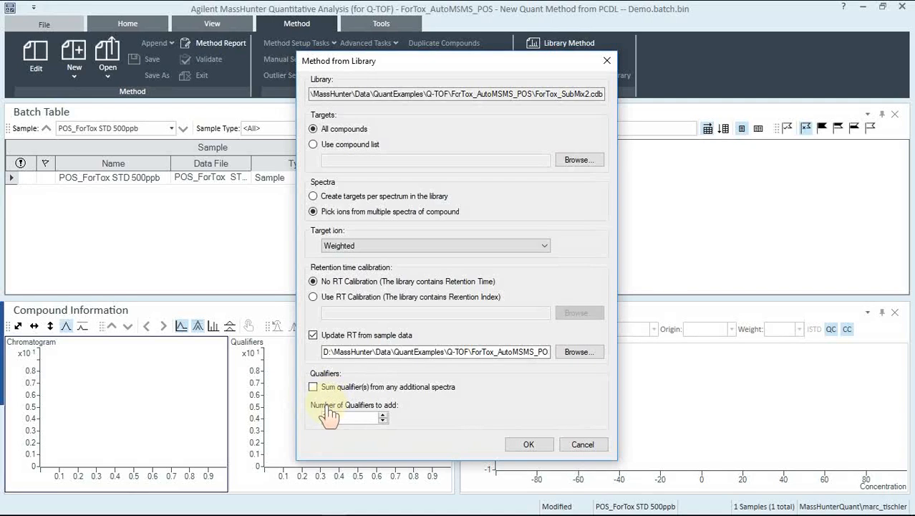
pyautogui.click(522, 446)
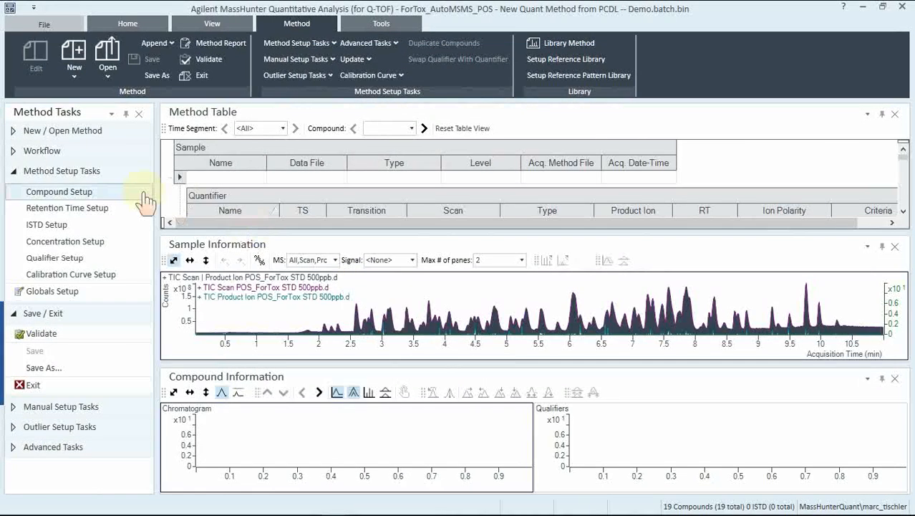
# Step: Step through the compounds in Compound Setup and examine each one's transition, retention time and chromatogram
pyautogui.click(64, 195)
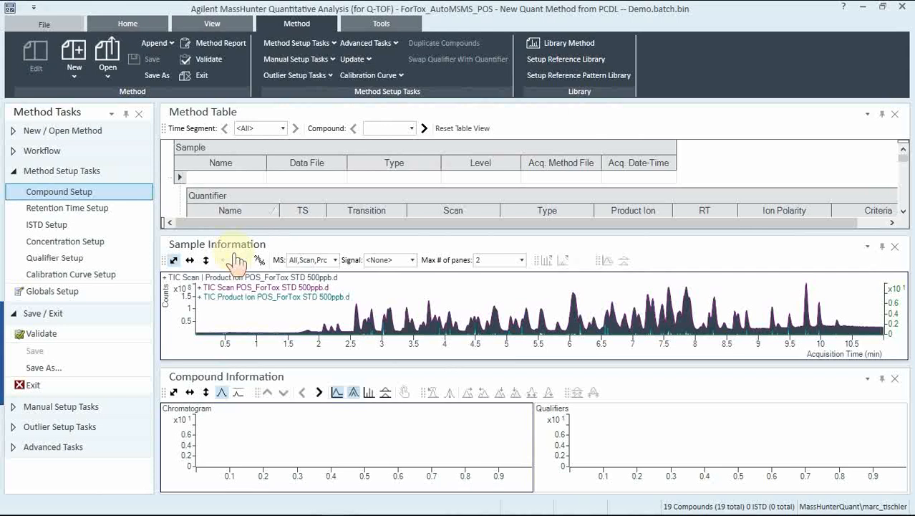
pyautogui.click(424, 128)
pyautogui.click(424, 129)
pyautogui.click(424, 129)
pyautogui.click(423, 129)
pyautogui.click(424, 129)
pyautogui.click(424, 128)
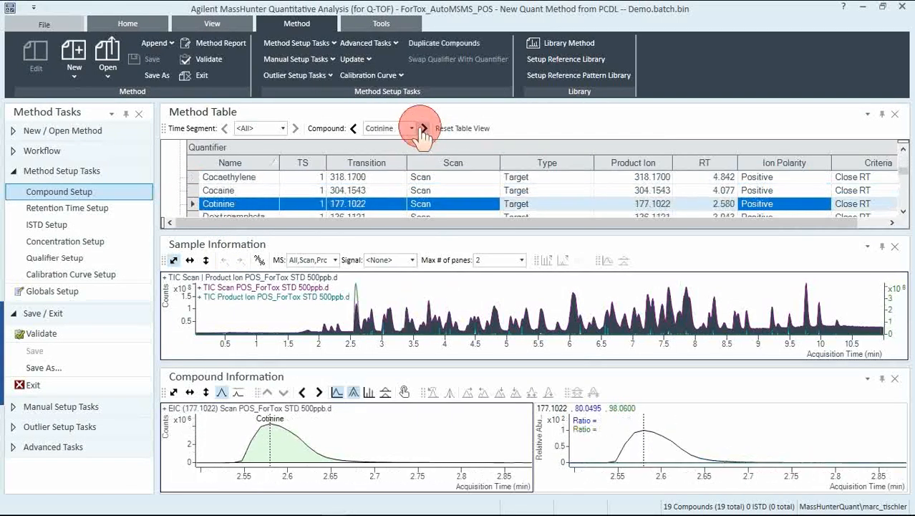
pyautogui.click(424, 129)
pyautogui.click(424, 129)
pyautogui.click(424, 129)
pyautogui.click(424, 129)
pyautogui.click(424, 129)
pyautogui.click(424, 129)
pyautogui.click(424, 129)
pyautogui.click(423, 129)
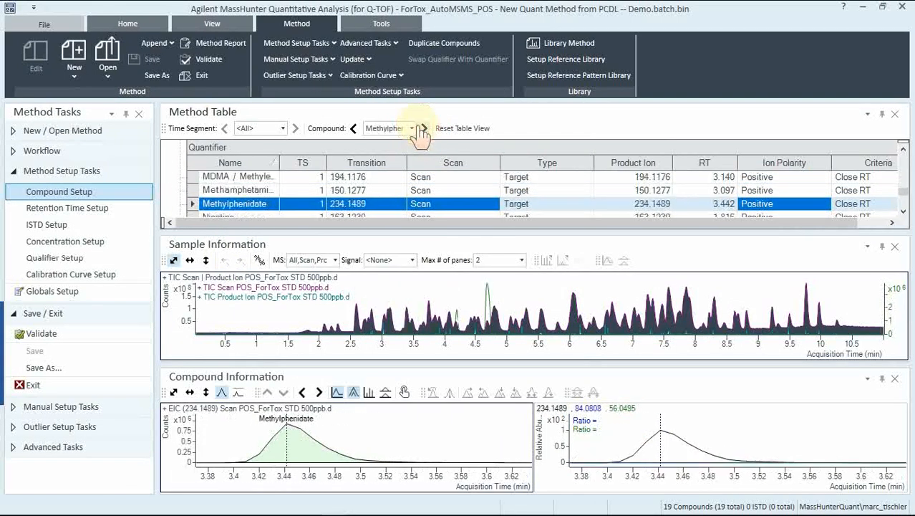
pyautogui.click(423, 129)
pyautogui.click(423, 129)
pyautogui.click(423, 129)
pyautogui.click(422, 129)
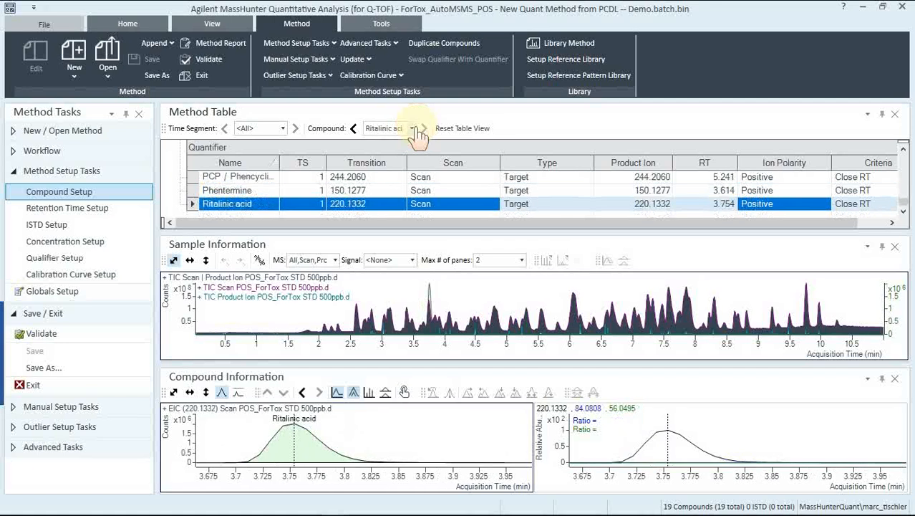
pyautogui.click(353, 129)
pyautogui.click(353, 129)
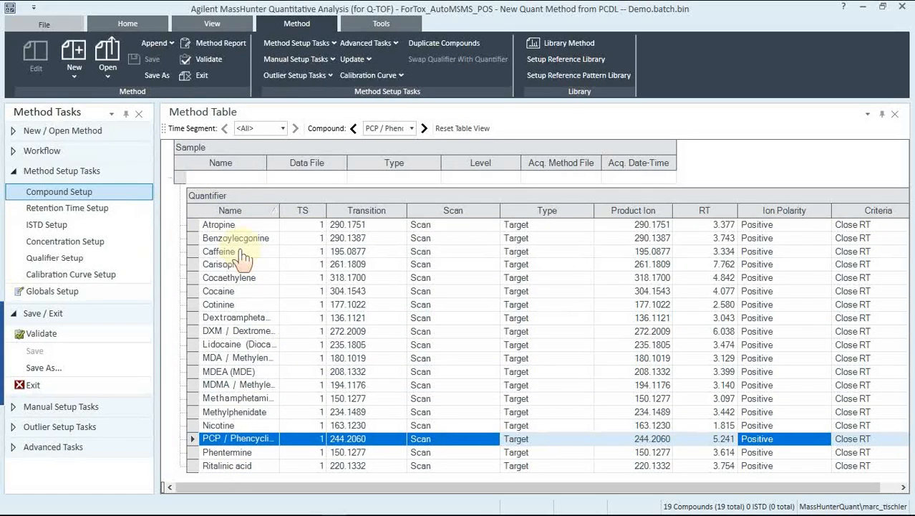
# Step: Review the internal standard setup and enable Relative ISTD in the method's global settings
pyautogui.click(49, 226)
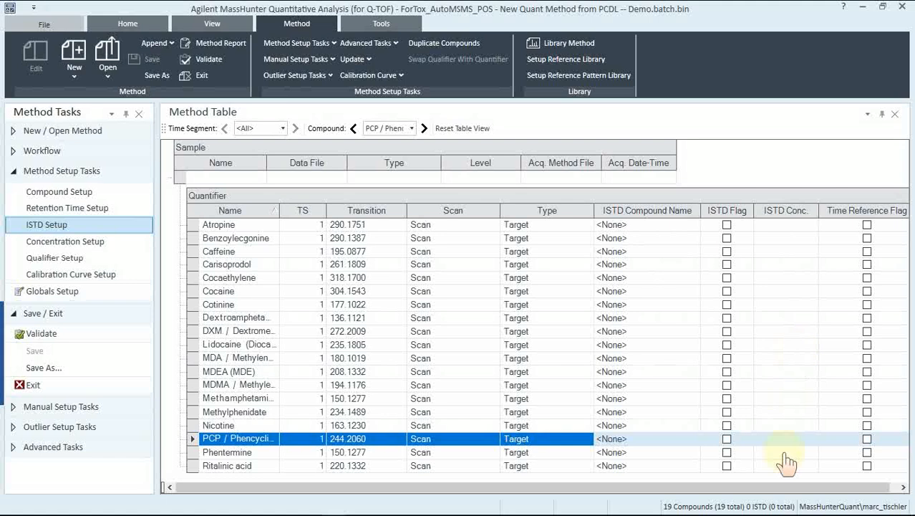
pyautogui.click(68, 291)
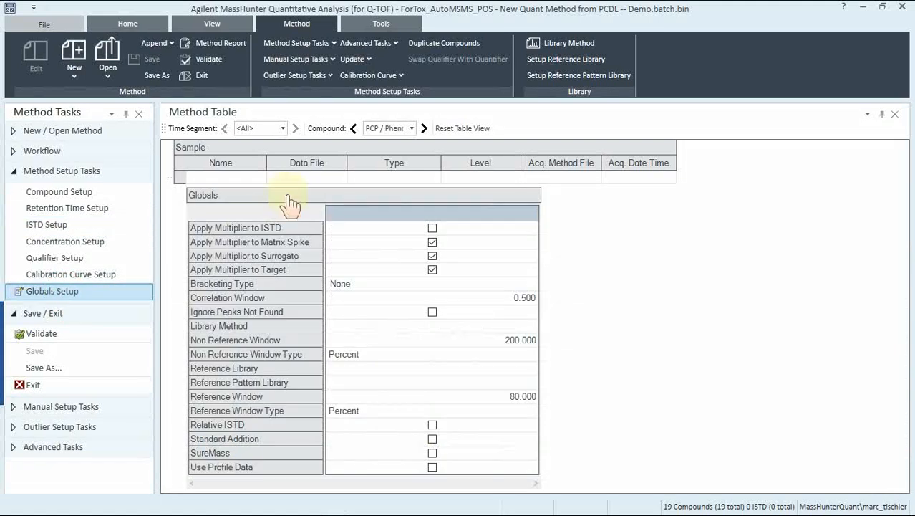
pyautogui.click(432, 426)
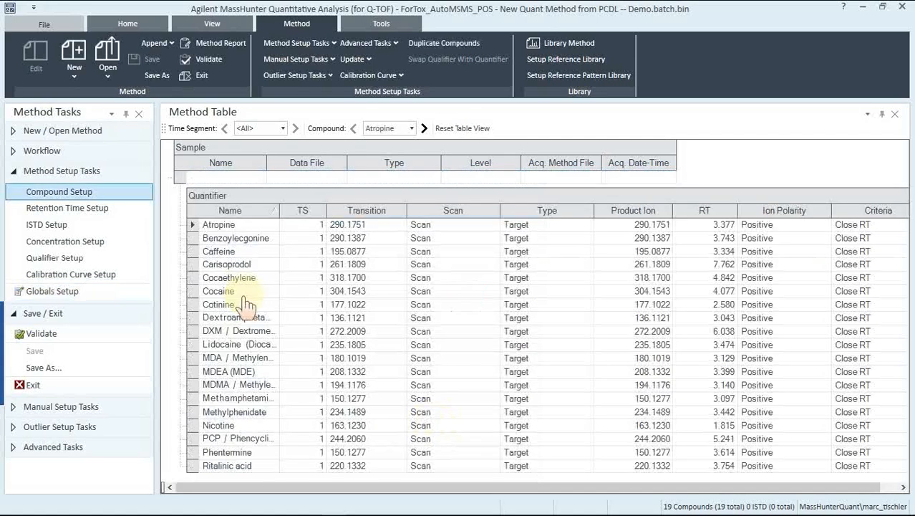
# Step: Run the Dummy Calibration Setup action on the method
pyautogui.click(382, 25)
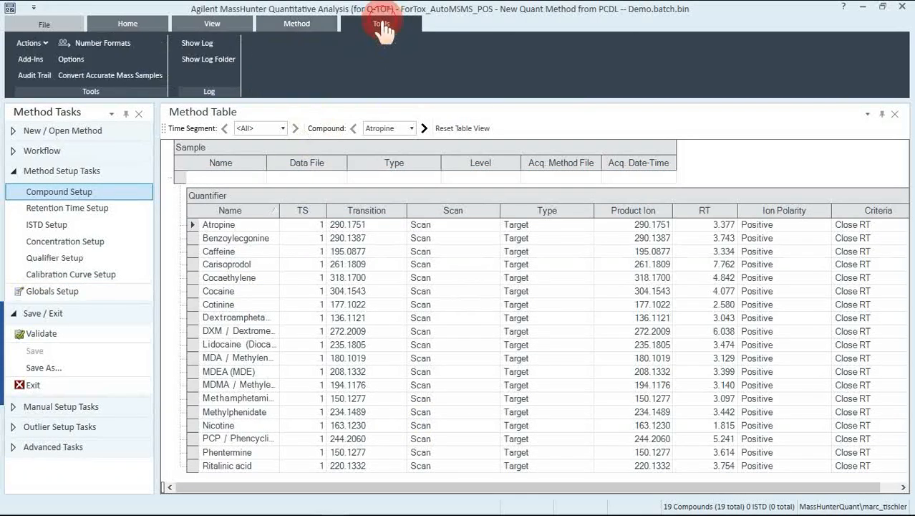
pyautogui.click(32, 43)
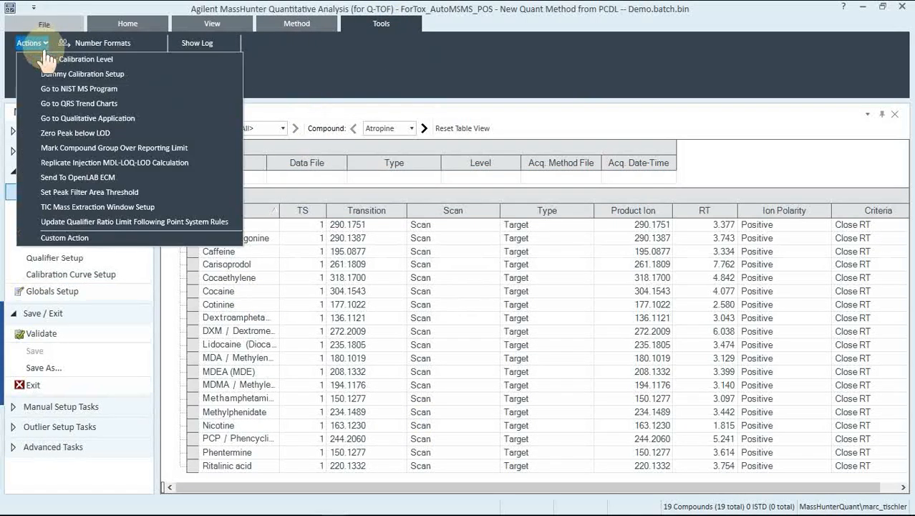
pyautogui.click(59, 74)
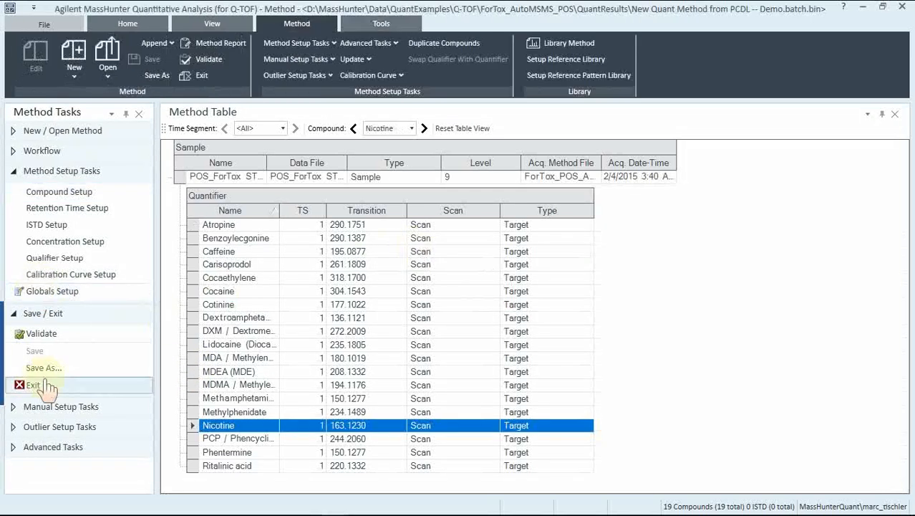
# Step: Exit the method editor and apply the method to the batch with Analyze processing
pyautogui.click(33, 386)
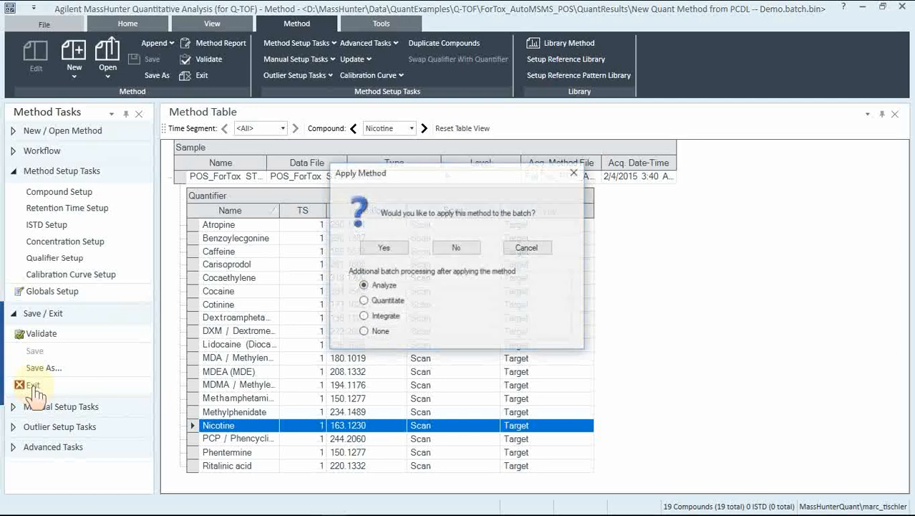
pyautogui.click(388, 249)
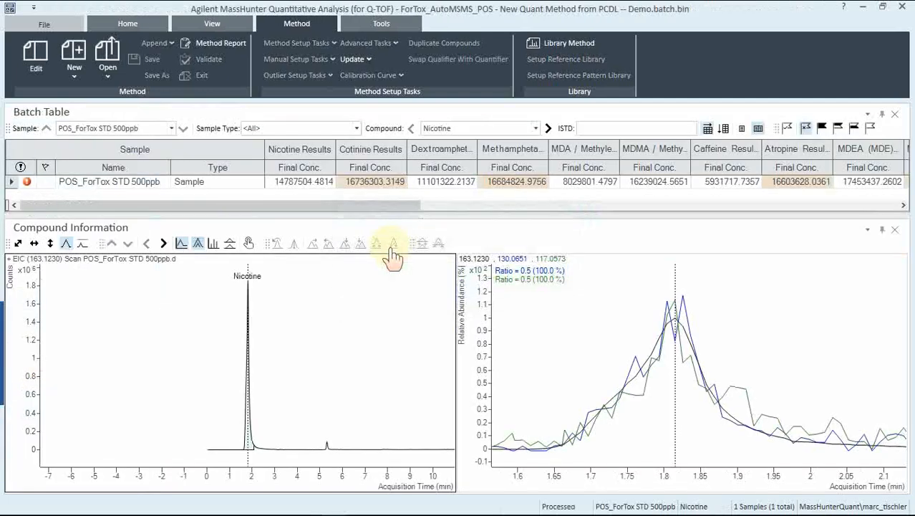
# Step: Fit the chromatogram view to the Nicotine peak and examine the compounds' final concentrations across the batch table
pyautogui.click(66, 243)
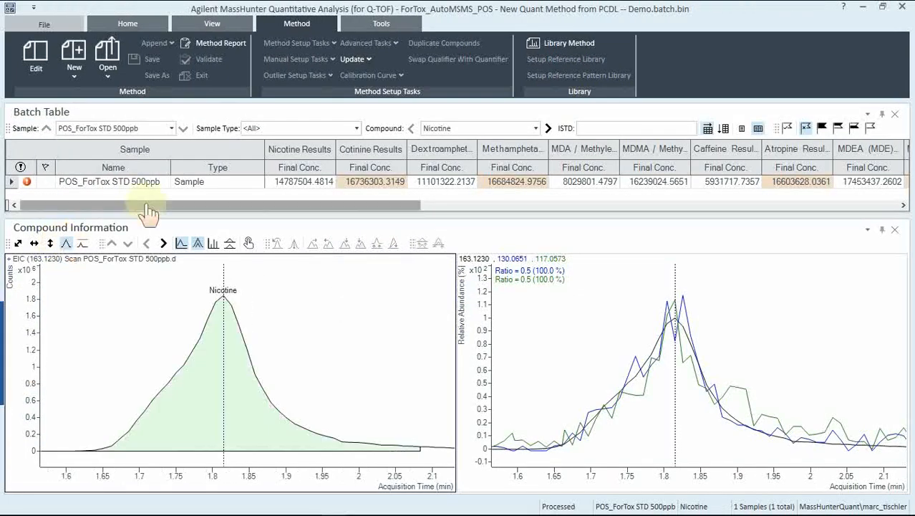
pyautogui.moveTo(314, 208); pyautogui.dragTo(536, 200)
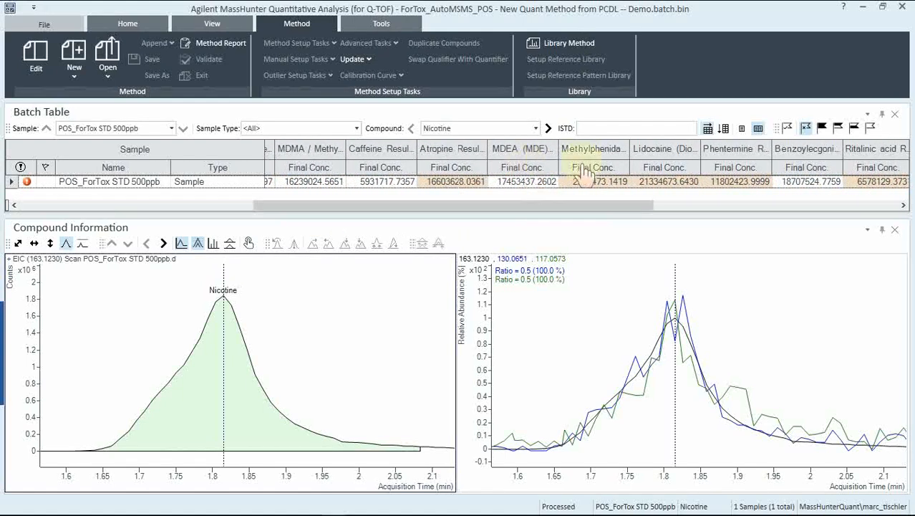
pyautogui.moveTo(644, 204); pyautogui.dragTo(861, 205)
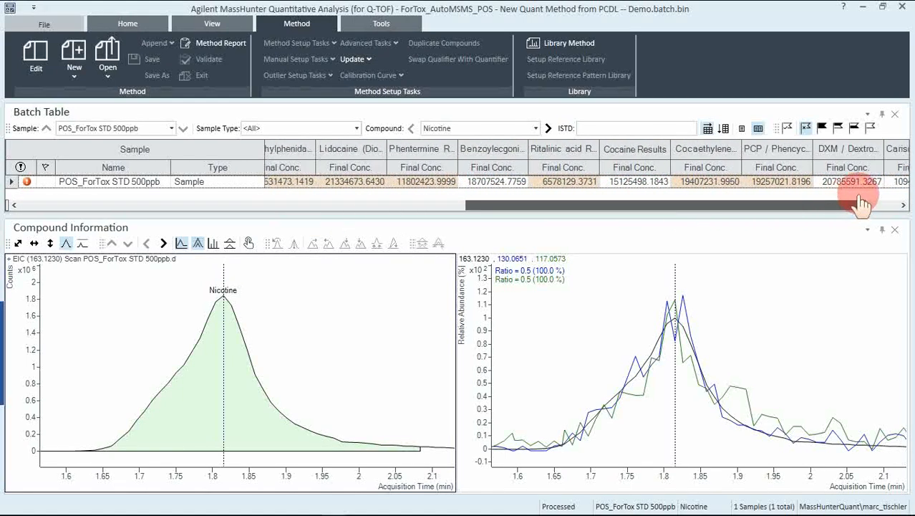
# Step: Step through the analyzed compounds to examine their quantifier and qualifier peaks, going back to PCP / Phencyclidine
pyautogui.click(547, 128)
pyautogui.click(548, 128)
pyautogui.click(548, 128)
pyautogui.click(548, 128)
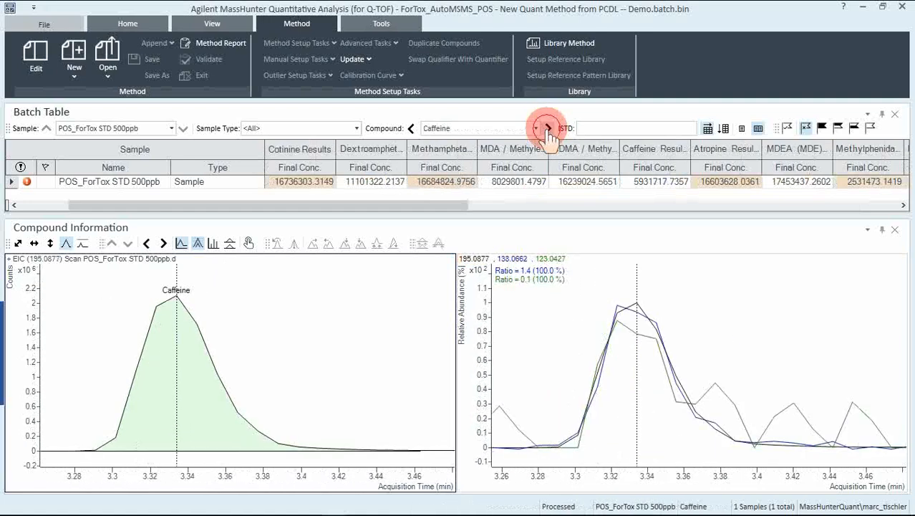
pyautogui.click(548, 128)
pyautogui.click(548, 128)
pyautogui.click(547, 129)
pyautogui.click(547, 128)
pyautogui.click(548, 128)
pyautogui.click(548, 129)
pyautogui.click(548, 129)
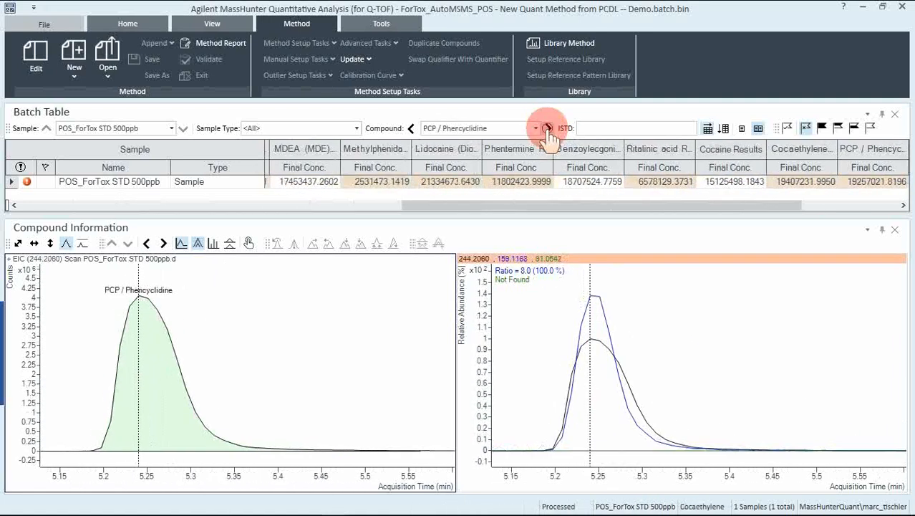
pyautogui.click(548, 128)
pyautogui.click(548, 128)
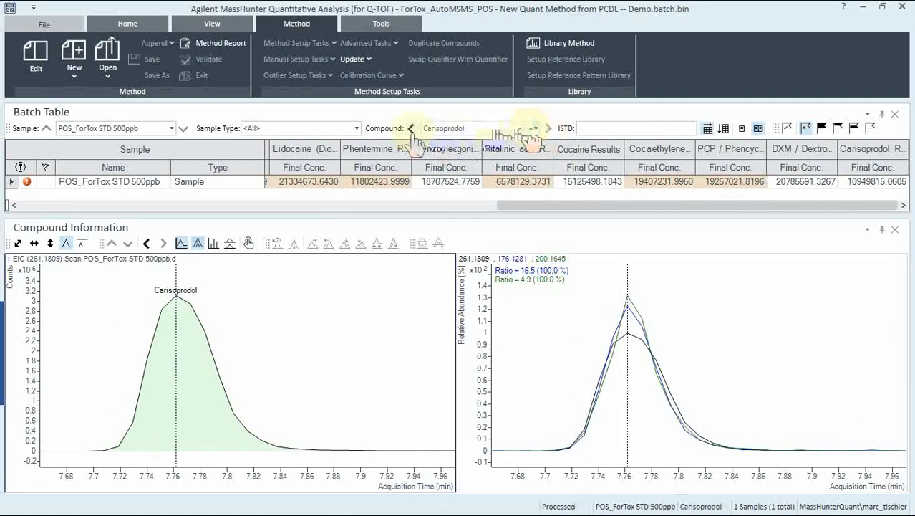
pyautogui.click(410, 128)
pyautogui.click(411, 128)
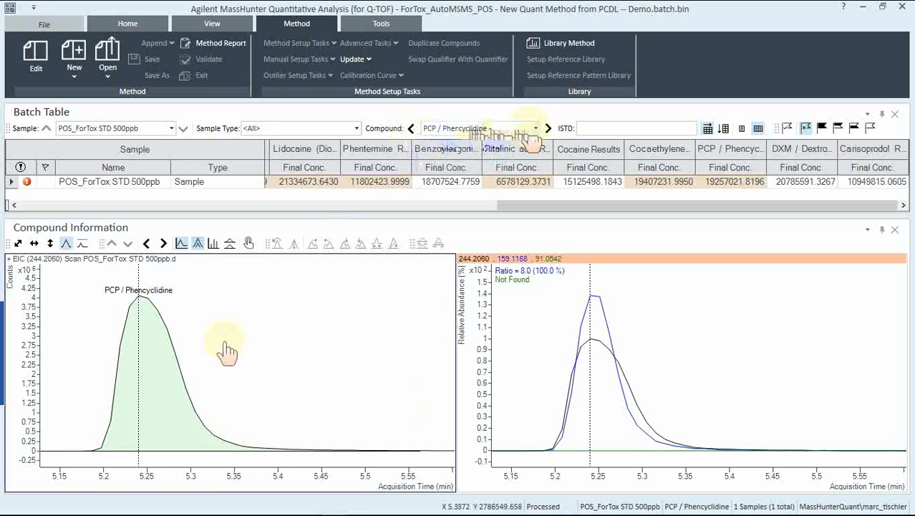